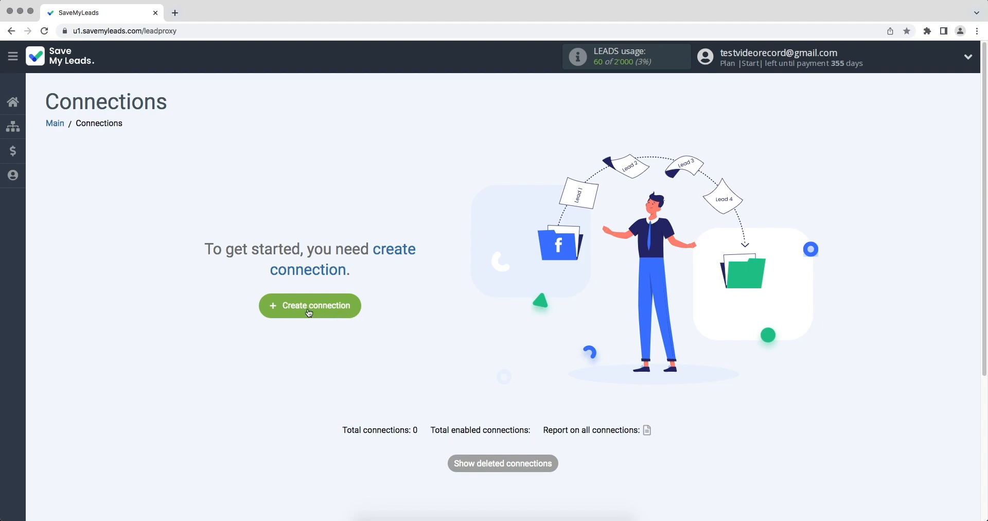
Create a new connection with Google Lead Form as the lead source and Freshdesk Create Contact as the destination
{"action": "left_click", "coordinate": [271, 307]}
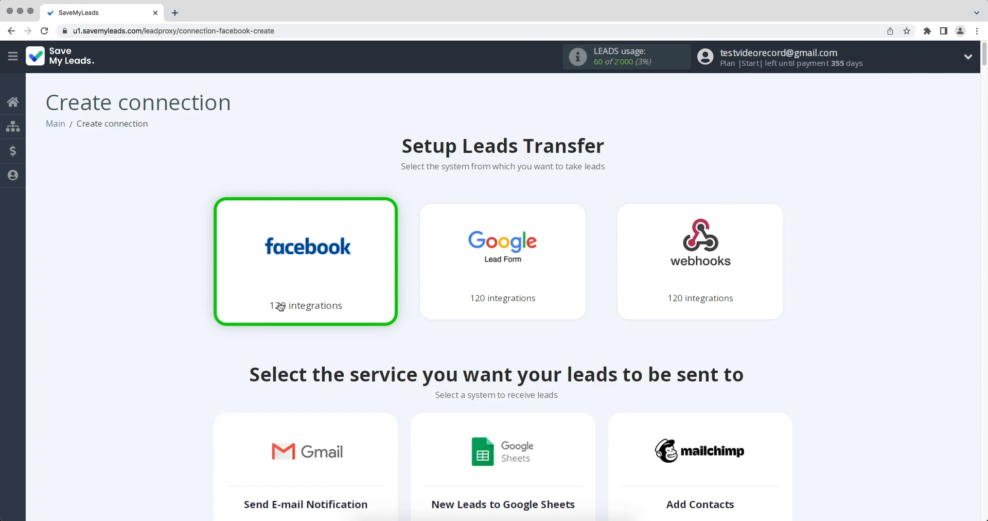
{"action": "scroll", "coordinate": [455, 305], "scroll_direction": "down", "scroll_amount": 15}
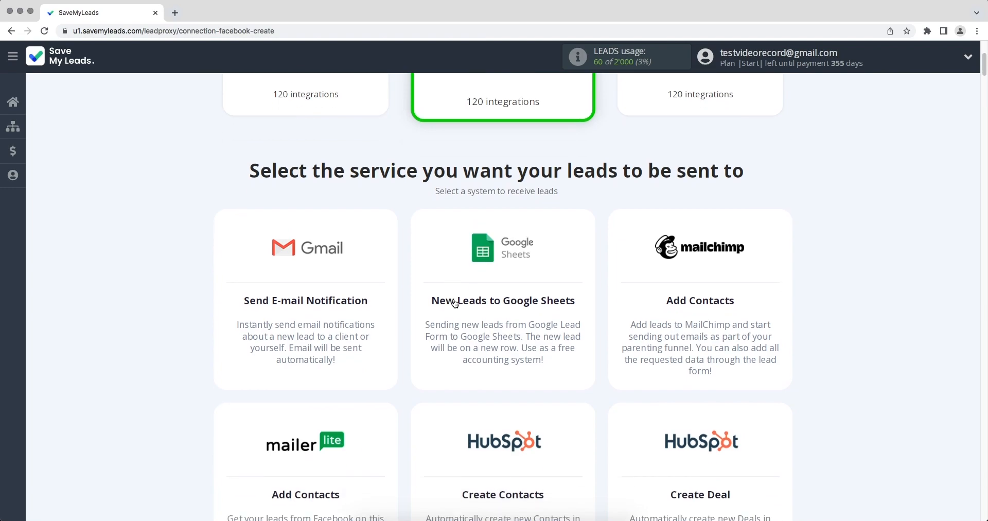
{"action": "scroll", "coordinate": [454, 303], "scroll_direction": "down", "scroll_amount": 12}
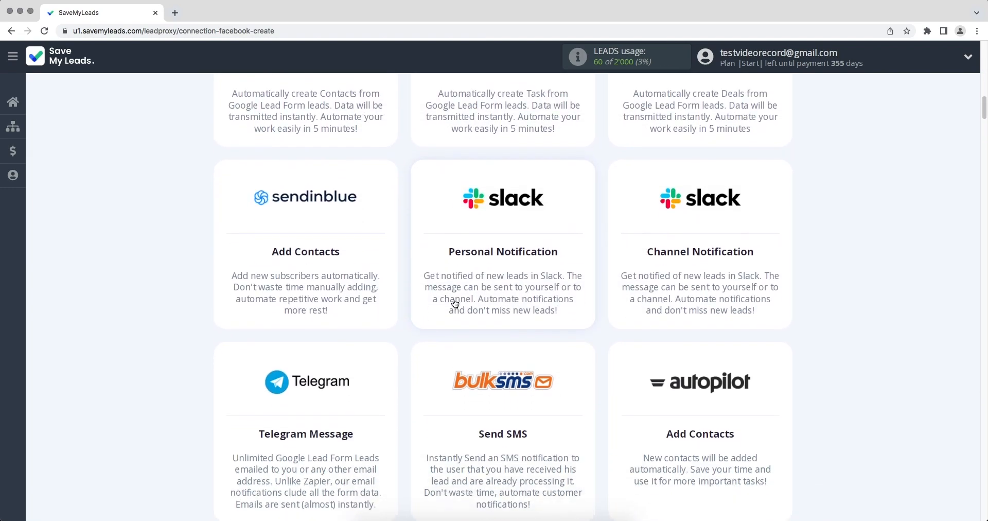
{"action": "scroll", "coordinate": [454, 302], "scroll_direction": "down", "scroll_amount": 10}
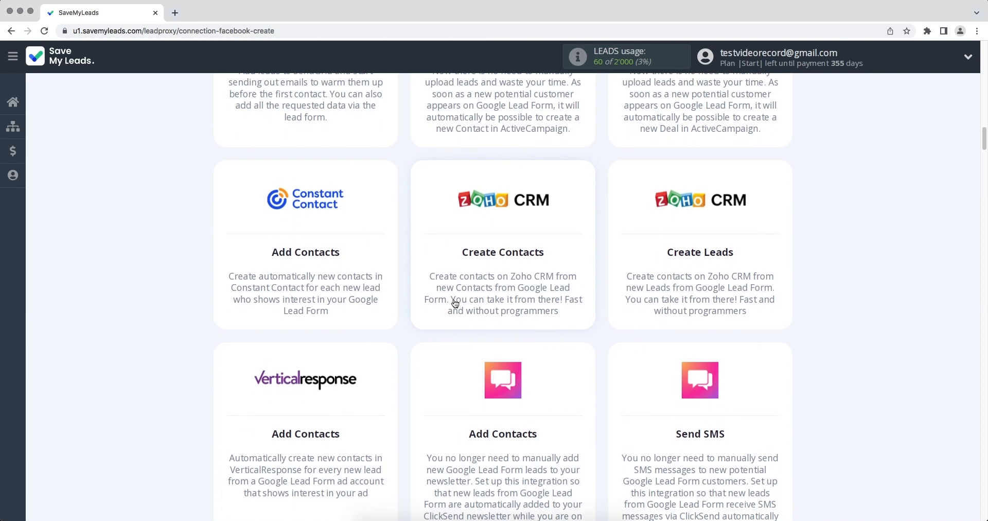
{"action": "scroll", "coordinate": [455, 303], "scroll_direction": "down", "scroll_amount": 12}
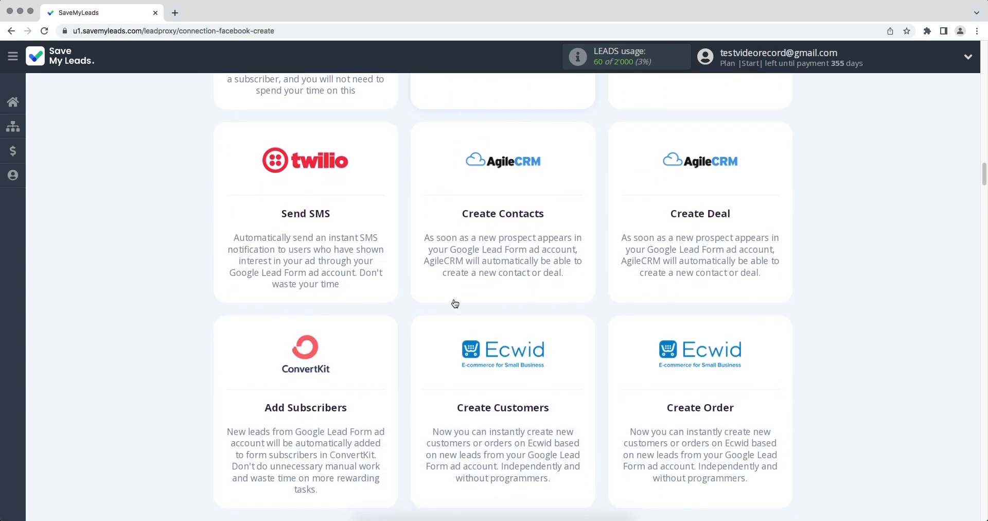
{"action": "scroll", "coordinate": [455, 304], "scroll_direction": "down", "scroll_amount": 11}
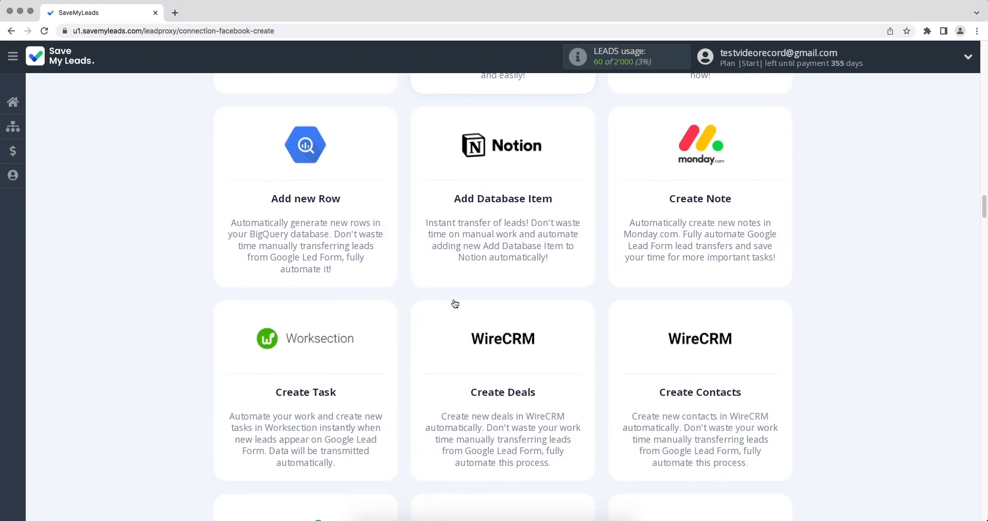
{"action": "scroll", "coordinate": [455, 304], "scroll_direction": "down", "scroll_amount": 10}
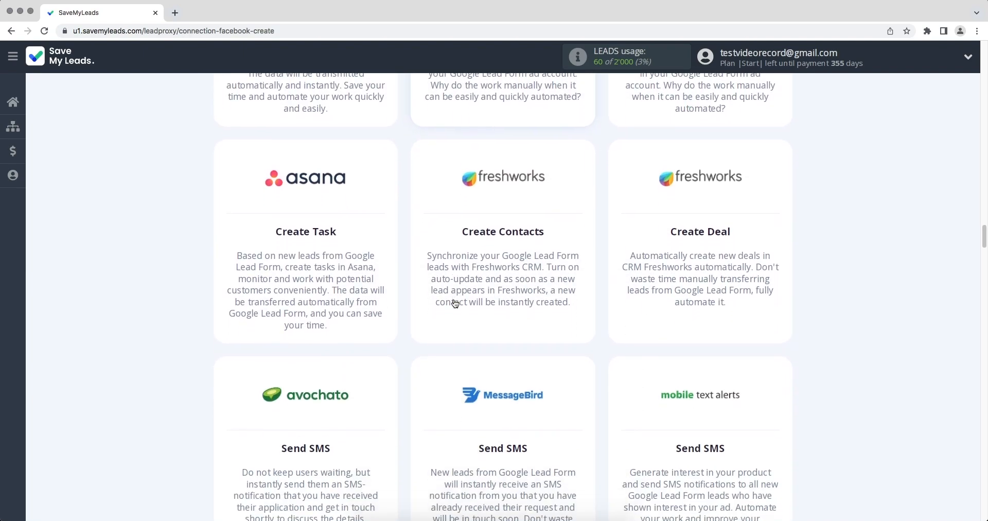
{"action": "scroll", "coordinate": [455, 304], "scroll_direction": "down", "scroll_amount": 13}
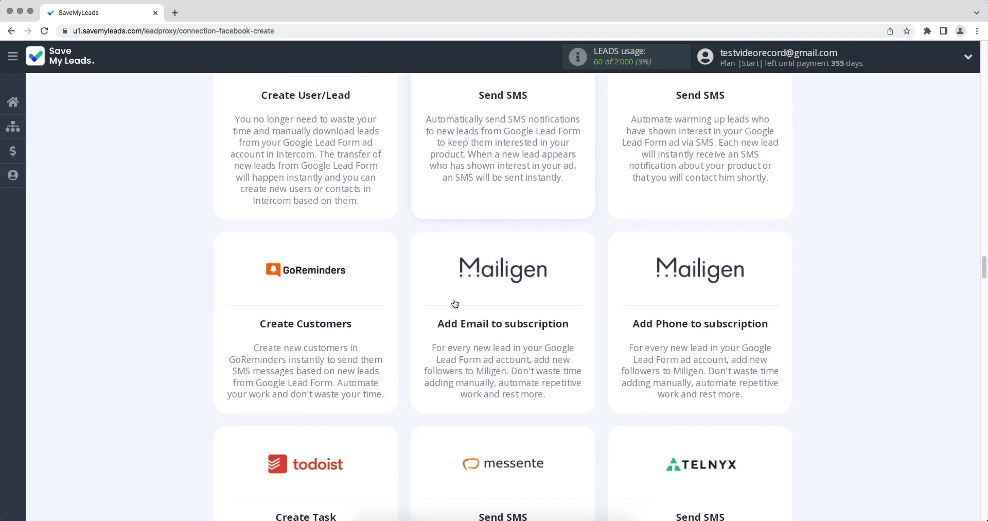
{"action": "scroll", "coordinate": [455, 303], "scroll_direction": "down", "scroll_amount": 1}
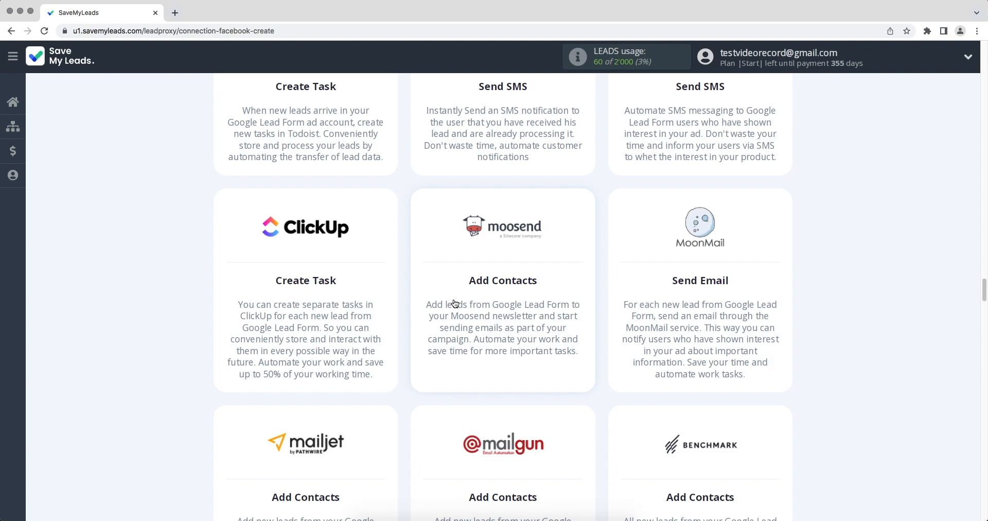
{"action": "scroll", "coordinate": [455, 303], "scroll_direction": "down", "scroll_amount": 10}
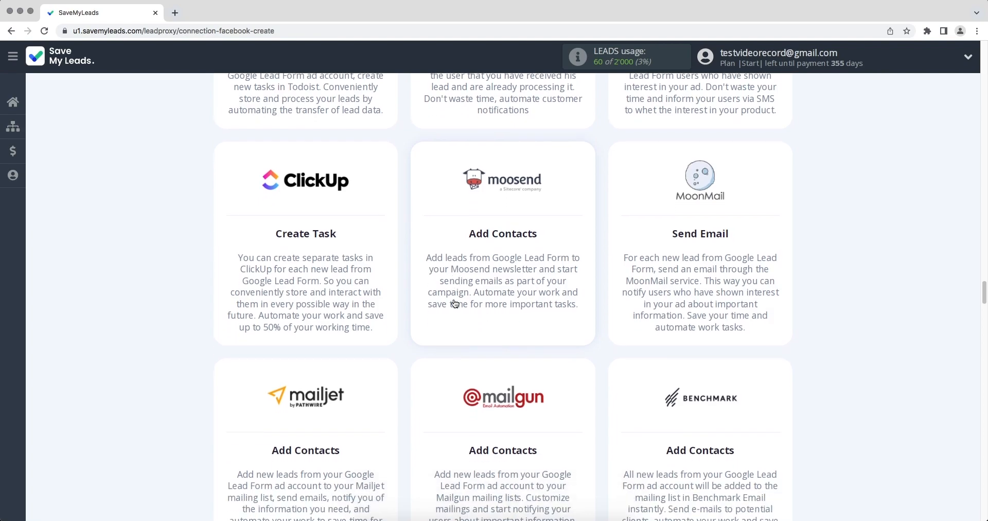
{"action": "scroll", "coordinate": [455, 304], "scroll_direction": "down", "scroll_amount": 11}
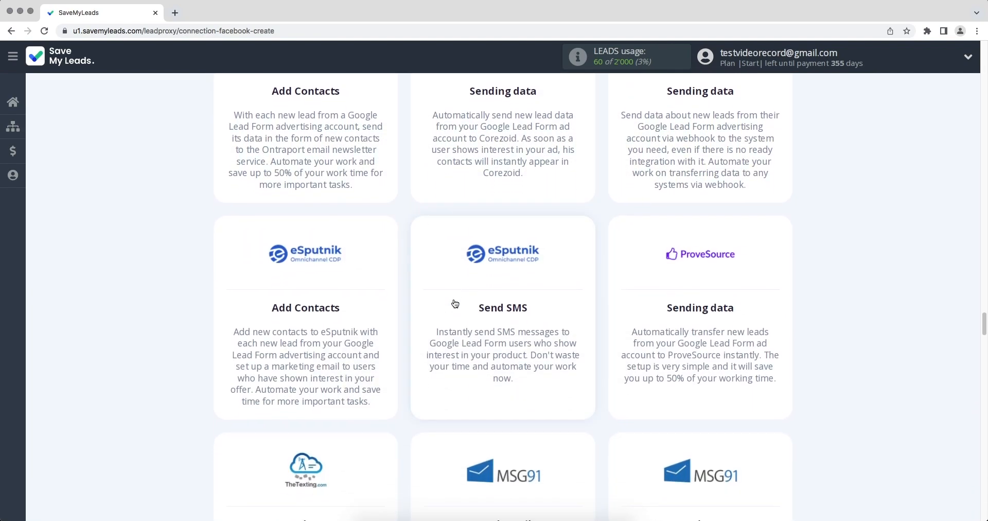
{"action": "scroll", "coordinate": [454, 303], "scroll_direction": "down", "scroll_amount": 10}
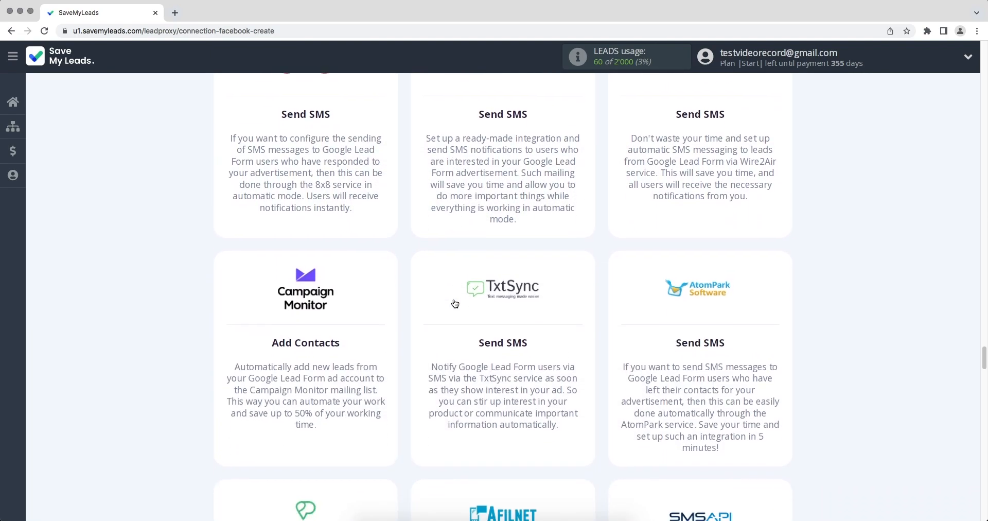
{"action": "scroll", "coordinate": [455, 303], "scroll_direction": "down", "scroll_amount": 10}
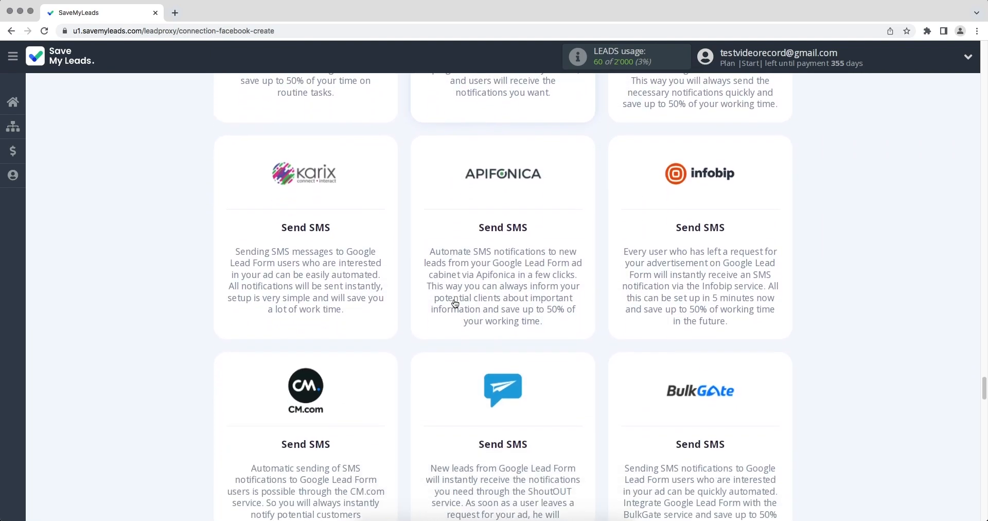
{"action": "scroll", "coordinate": [454, 303], "scroll_direction": "down", "scroll_amount": 11}
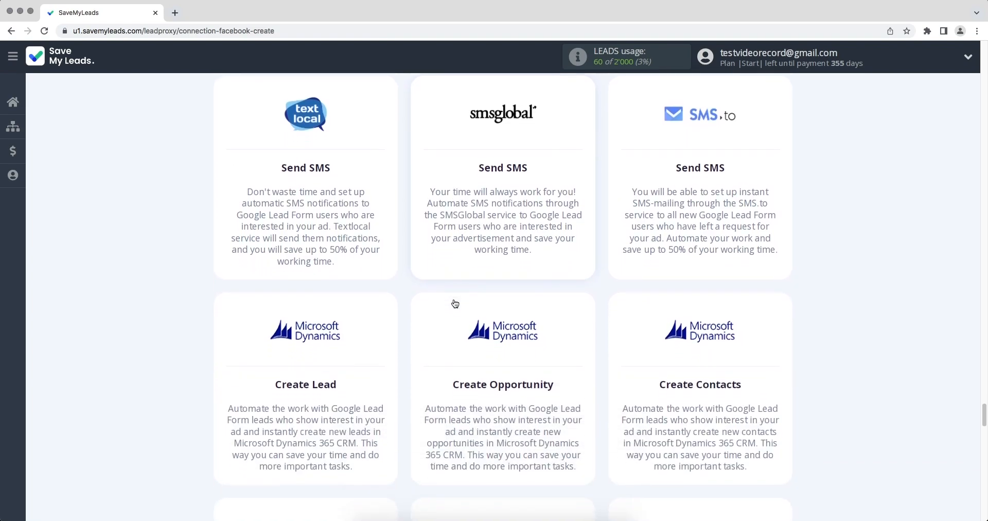
{"action": "scroll", "coordinate": [455, 303], "scroll_direction": "down", "scroll_amount": 10}
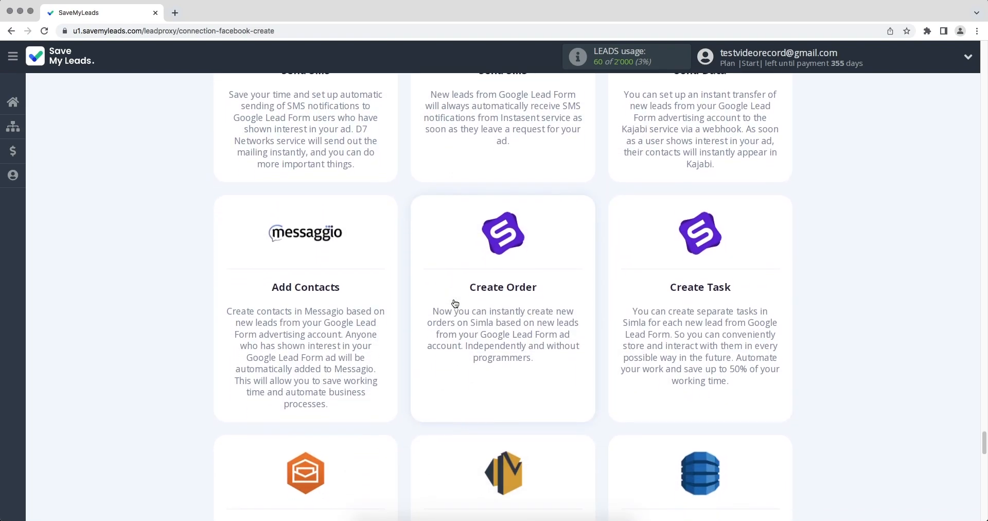
{"action": "scroll", "coordinate": [455, 303], "scroll_direction": "down", "scroll_amount": 8}
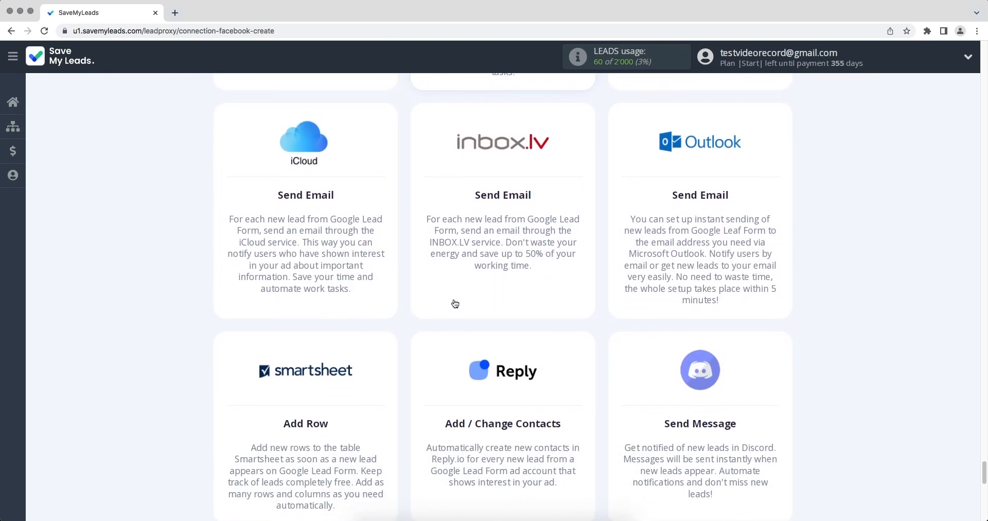
{"action": "left_click", "coordinate": [487, 274]}
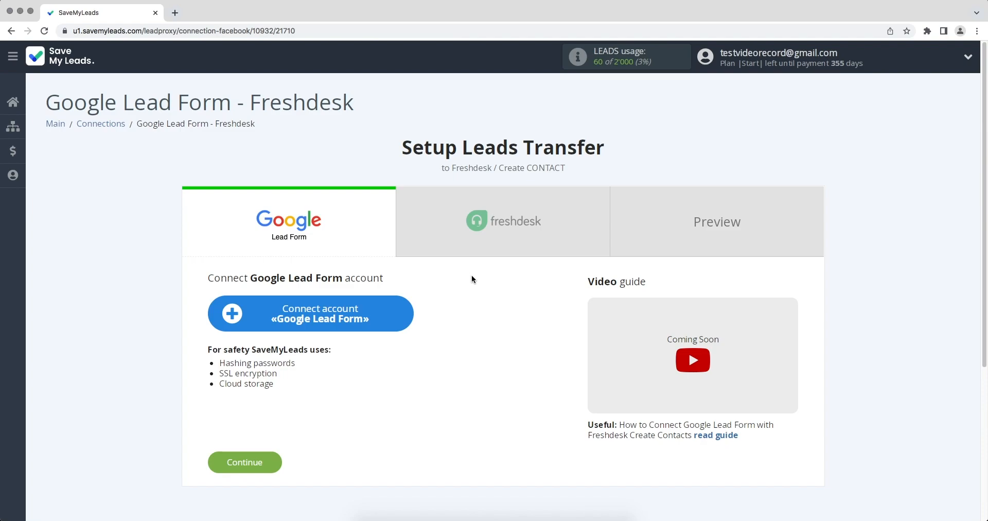
Connect a Google Lead Form account under the suggested name and select it as the connection's source account
{"action": "left_click", "coordinate": [233, 315]}
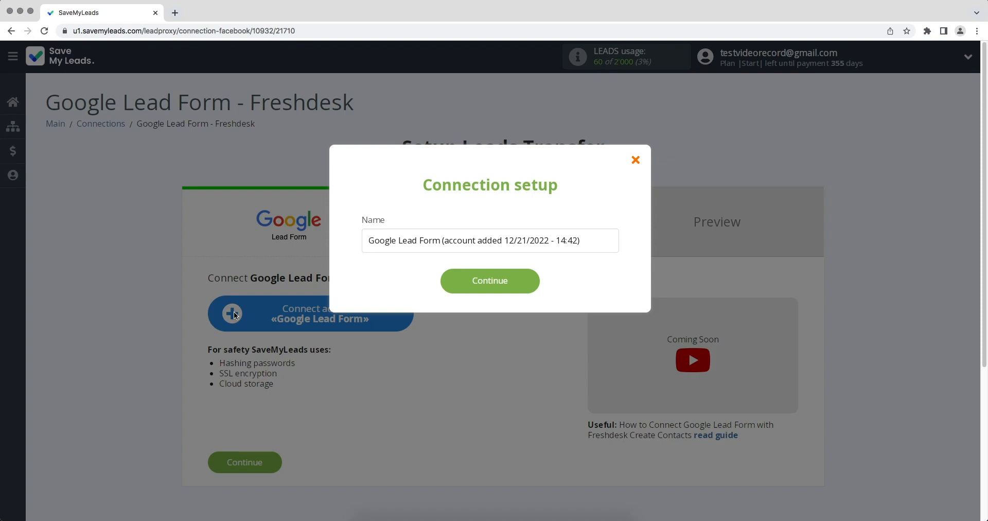
{"action": "left_click", "coordinate": [444, 278]}
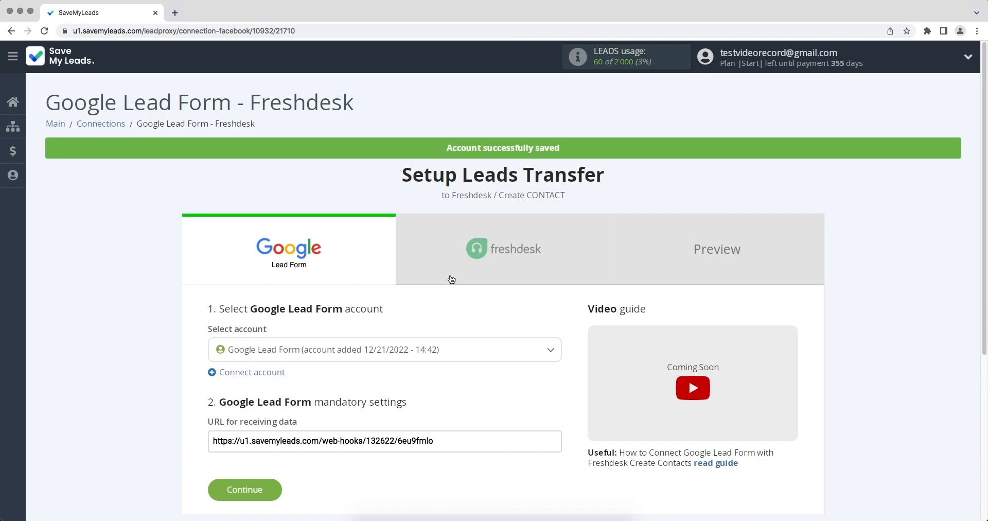
{"action": "left_click", "coordinate": [429, 349]}
{"action": "left_click", "coordinate": [414, 397]}
Copy the whole URL for receiving data from the Google Lead Form mandatory settings
{"action": "left_click_drag", "start_coordinate": [447, 440], "coordinate": [213, 443]}
{"action": "right_click", "coordinate": [226, 441]}
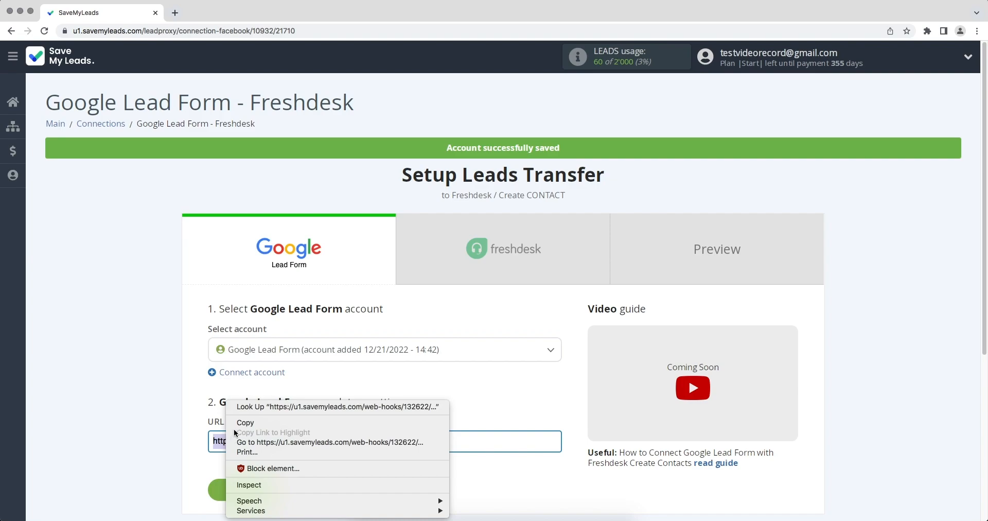
{"action": "left_click", "coordinate": [242, 423]}
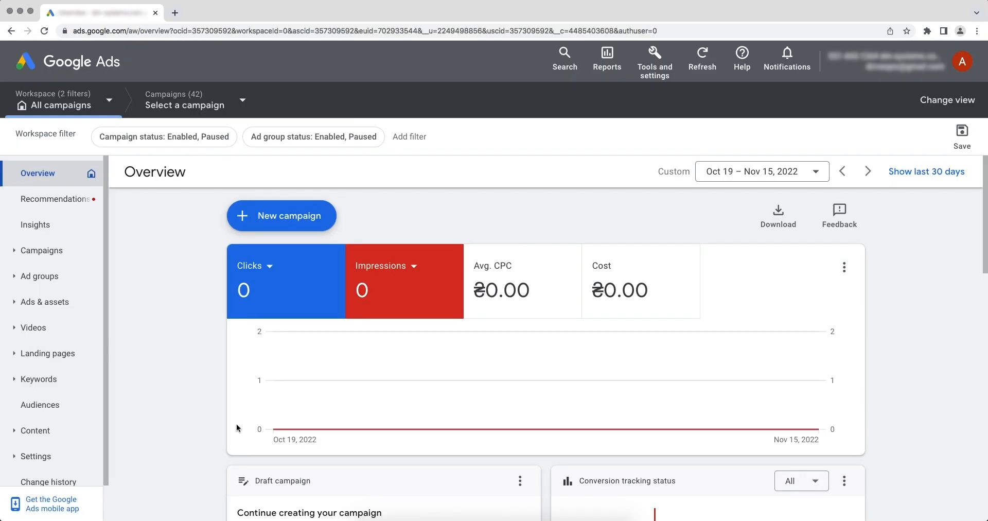
Switch to Google Ads and open the account-level lead form asset "Google Lead Form" for editing
{"action": "left_click", "coordinate": [69, 303]}
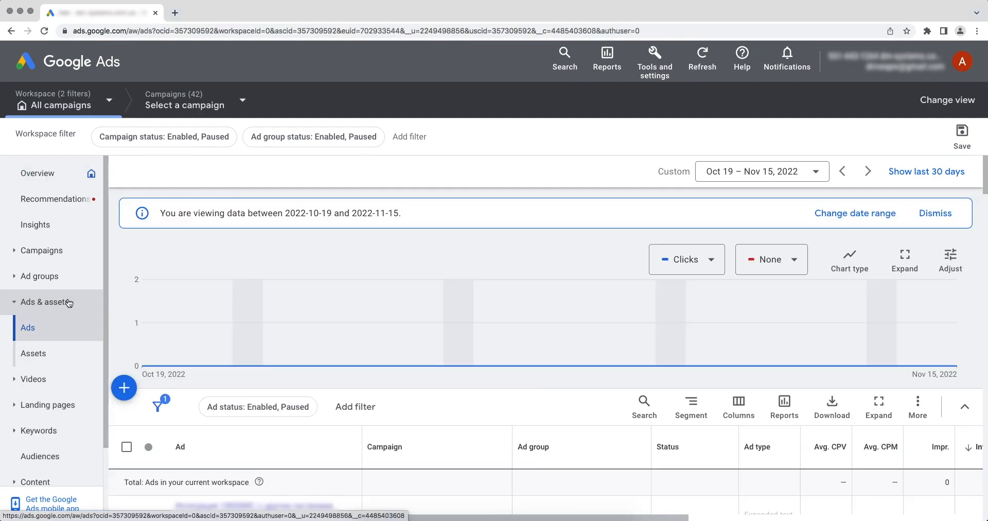
{"action": "left_click", "coordinate": [46, 354]}
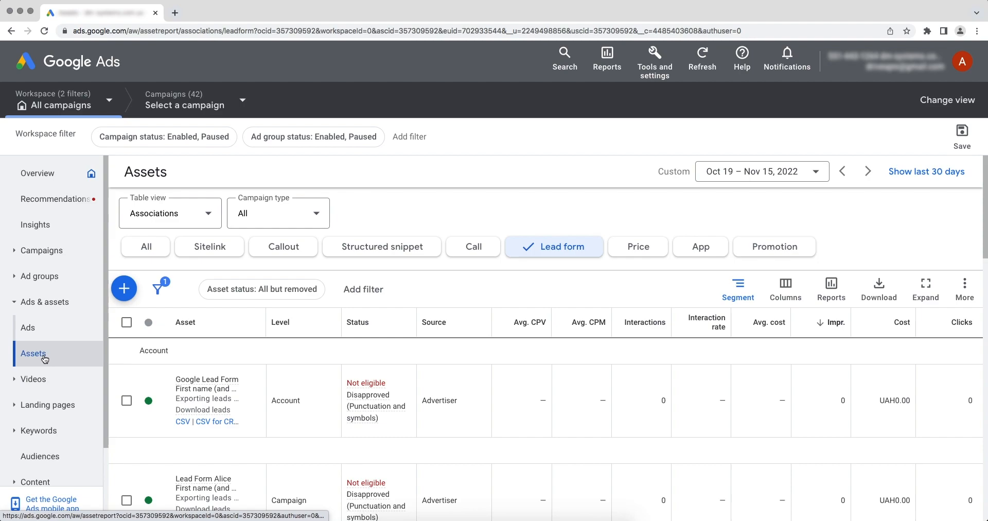
{"action": "left_click", "coordinate": [181, 393]}
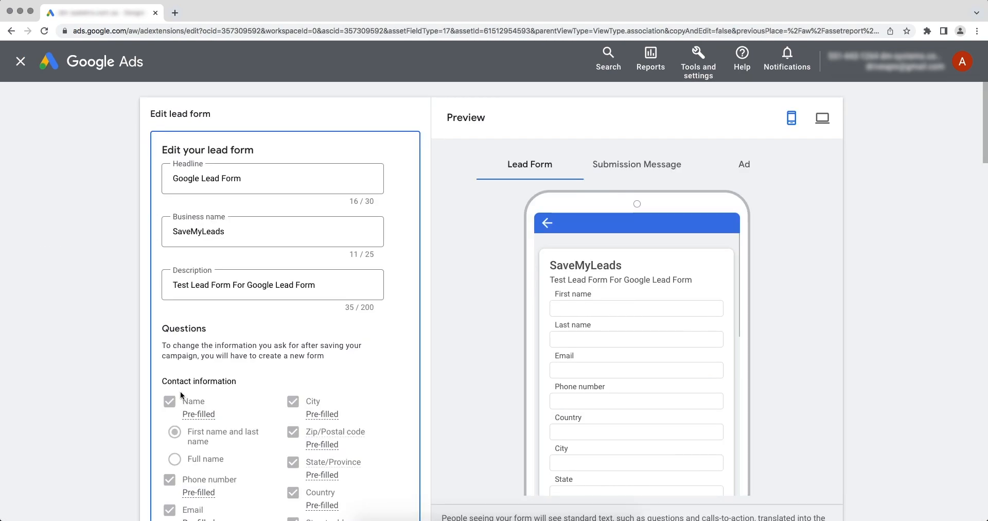
Expand the other data integration options for exporting leads and paste the copied address as the Webhook URL
{"action": "scroll", "coordinate": [180, 391], "scroll_direction": "down", "scroll_amount": 15}
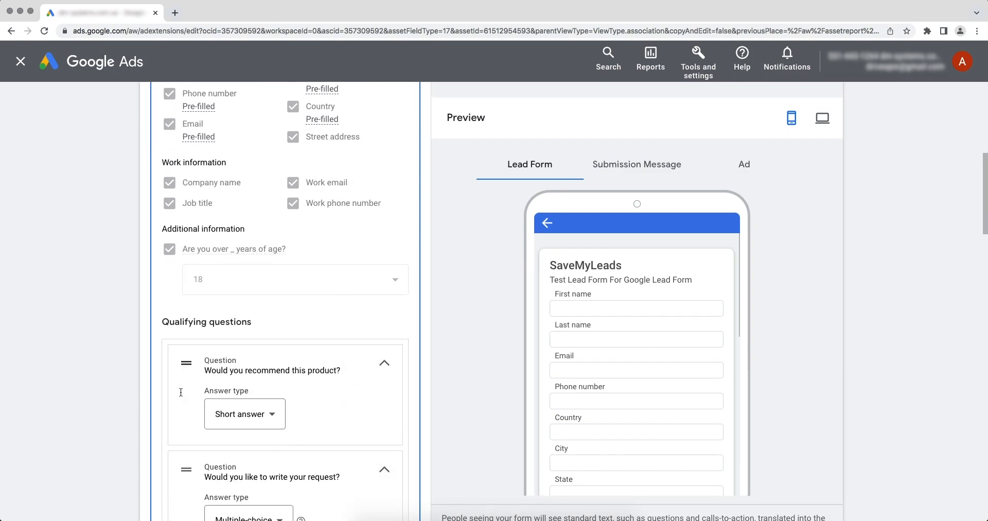
{"action": "scroll", "coordinate": [179, 392], "scroll_direction": "down", "scroll_amount": 12}
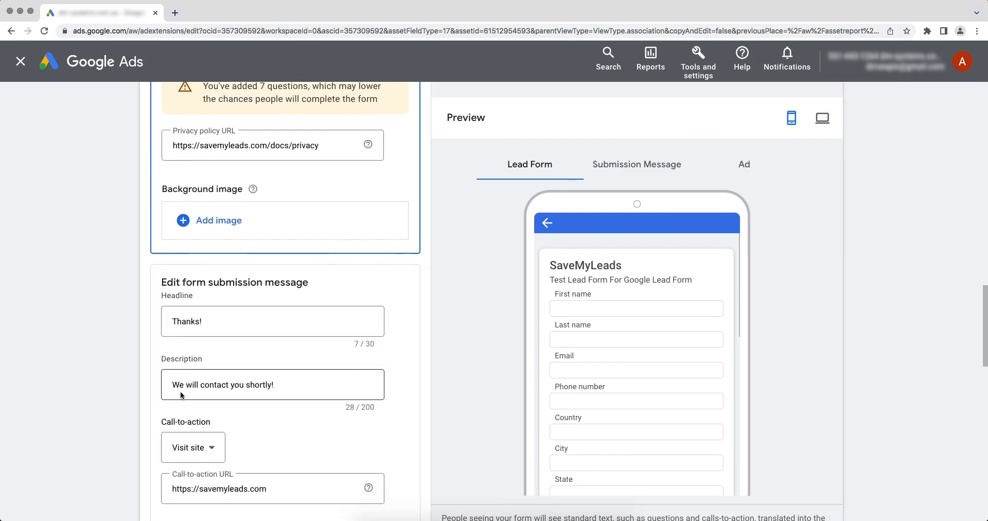
{"action": "scroll", "coordinate": [182, 395], "scroll_direction": "down", "scroll_amount": 15}
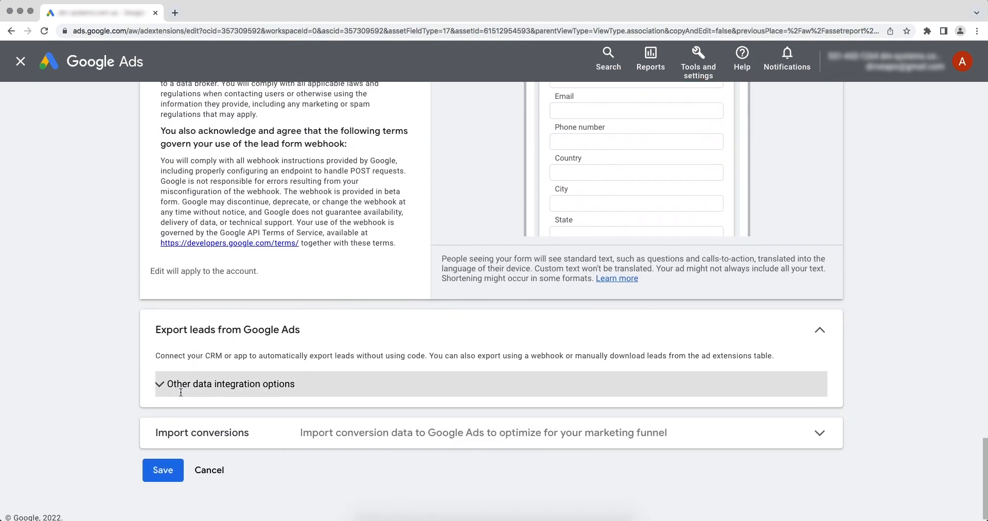
{"action": "scroll", "coordinate": [181, 393], "scroll_direction": "down", "scroll_amount": 3}
{"action": "left_click", "coordinate": [165, 318]}
{"action": "scroll", "coordinate": [165, 378], "scroll_direction": "down", "scroll_amount": 6}
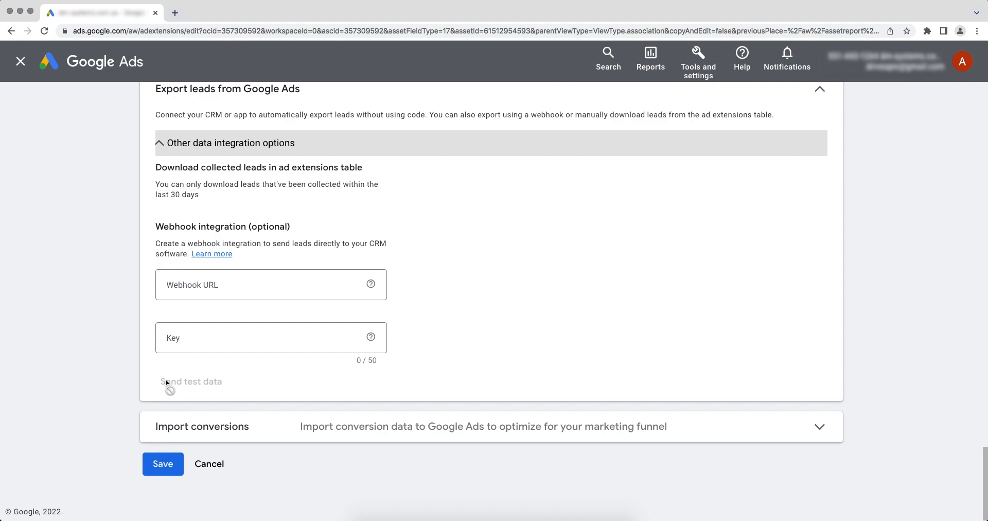
{"action": "right_click", "coordinate": [230, 281]}
{"action": "left_click", "coordinate": [251, 349]}
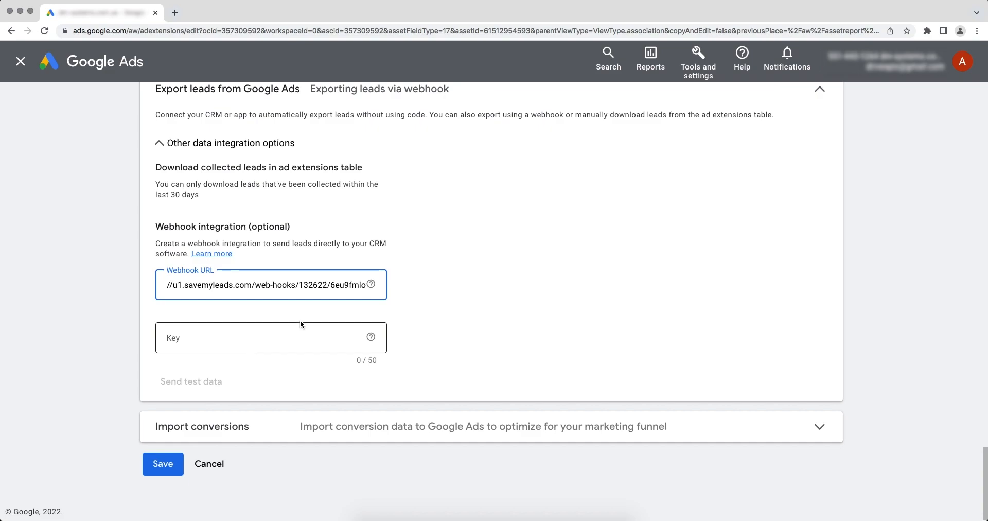
Copy the last segment of the webhook URL into the webhook Key field and send test data
{"action": "left_click_drag", "start_coordinate": [331, 288], "coordinate": [366, 286]}
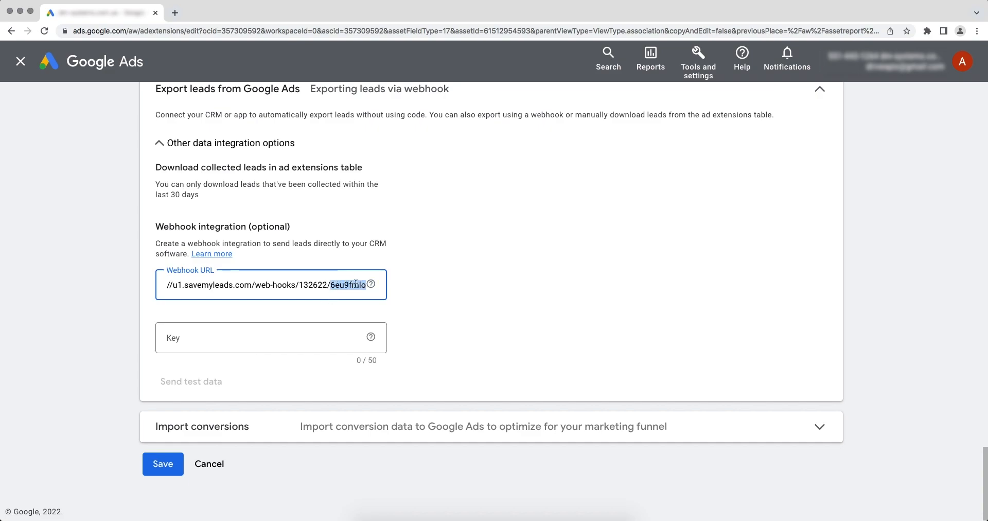
{"action": "right_click", "coordinate": [357, 284]}
{"action": "left_click", "coordinate": [373, 355]}
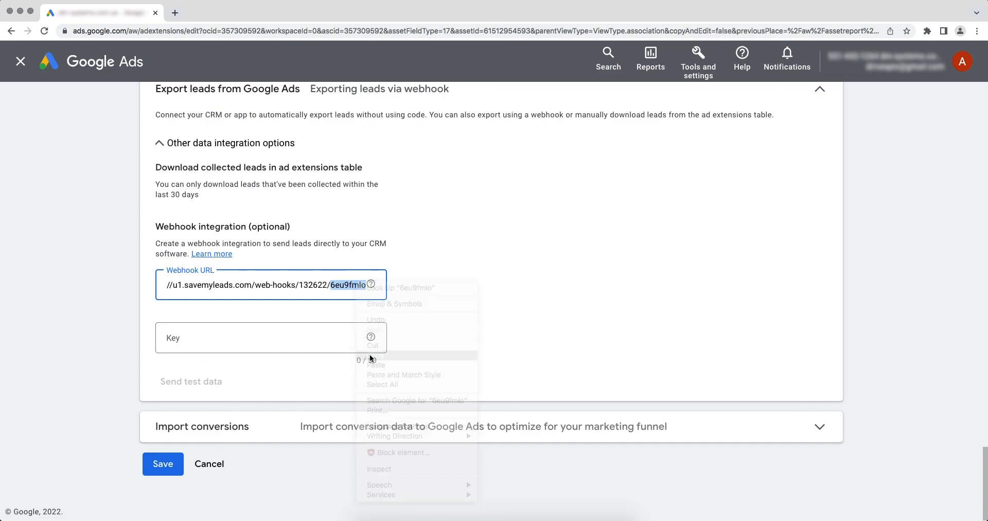
{"action": "right_click", "coordinate": [209, 342]}
{"action": "left_click", "coordinate": [230, 407]}
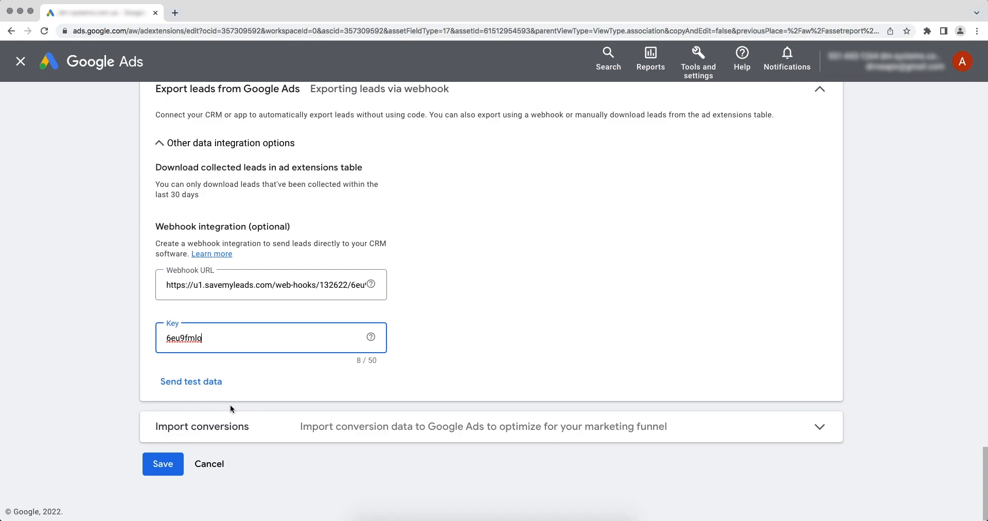
{"action": "left_click", "coordinate": [206, 381]}
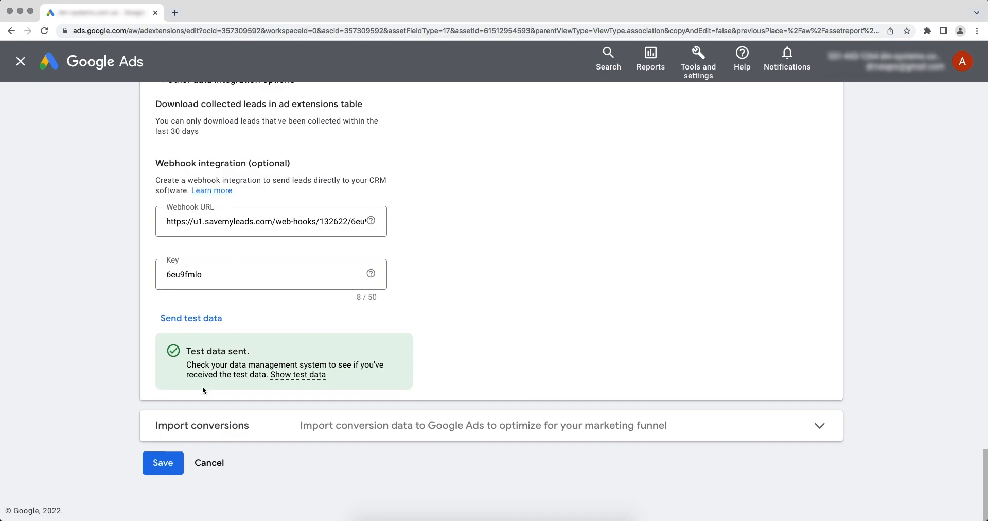
Save the edited lead form, switch back to SaveMyLeads and proceed to the connection's Freshdesk stage
{"action": "left_click", "coordinate": [170, 459]}
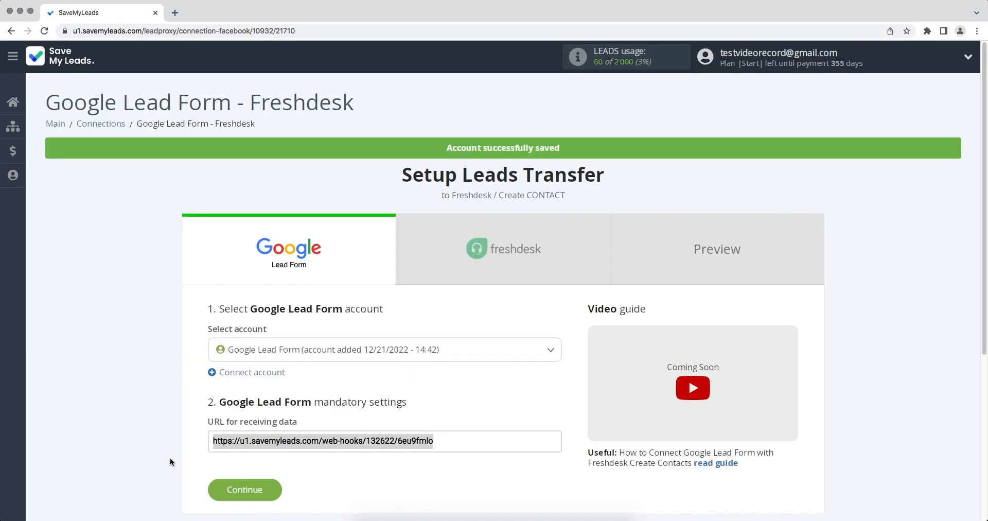
{"action": "left_click", "coordinate": [214, 491]}
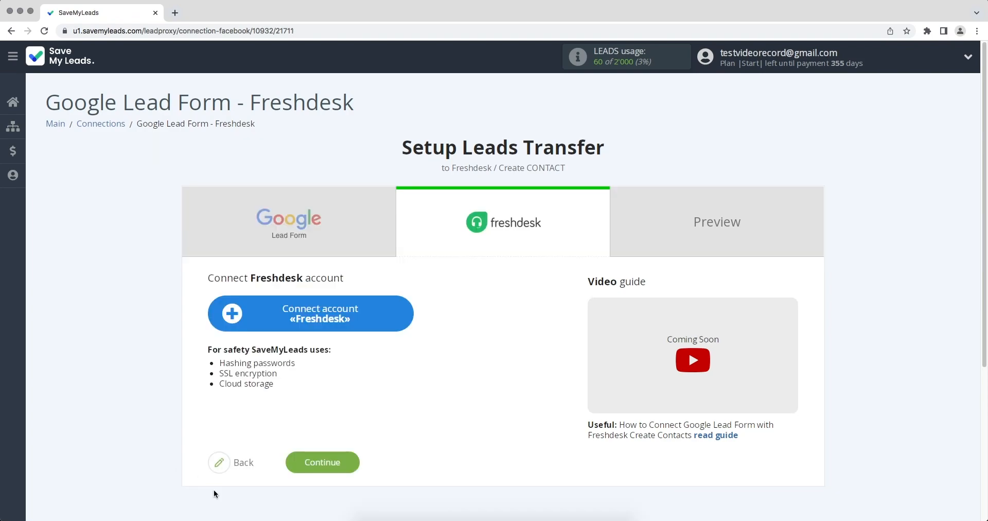
Start connecting a Freshdesk account and set its Domain to savemyleads-support, copied from the Freshdesk web address
{"action": "left_click", "coordinate": [227, 323]}
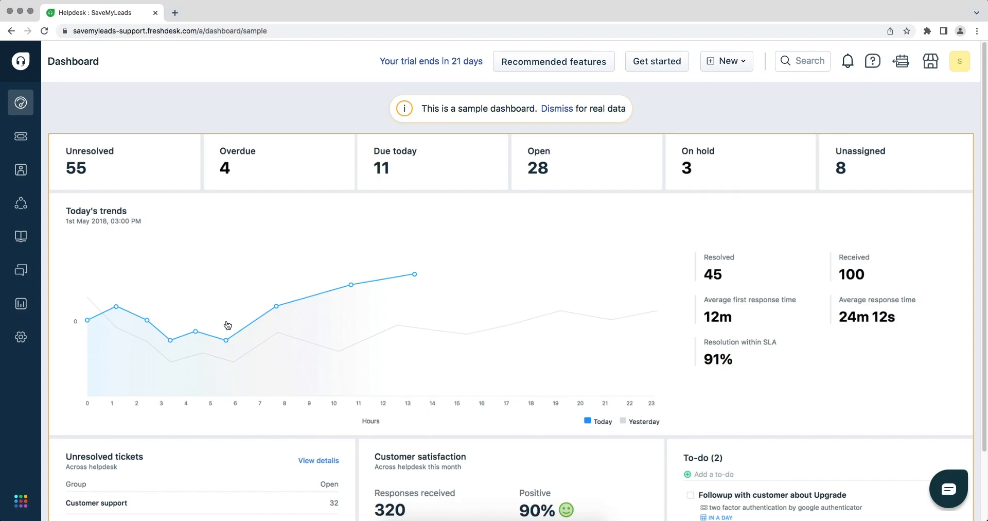
{"action": "left_click", "coordinate": [212, 32]}
{"action": "left_click_drag", "start_coordinate": [169, 32], "coordinate": [99, 33]}
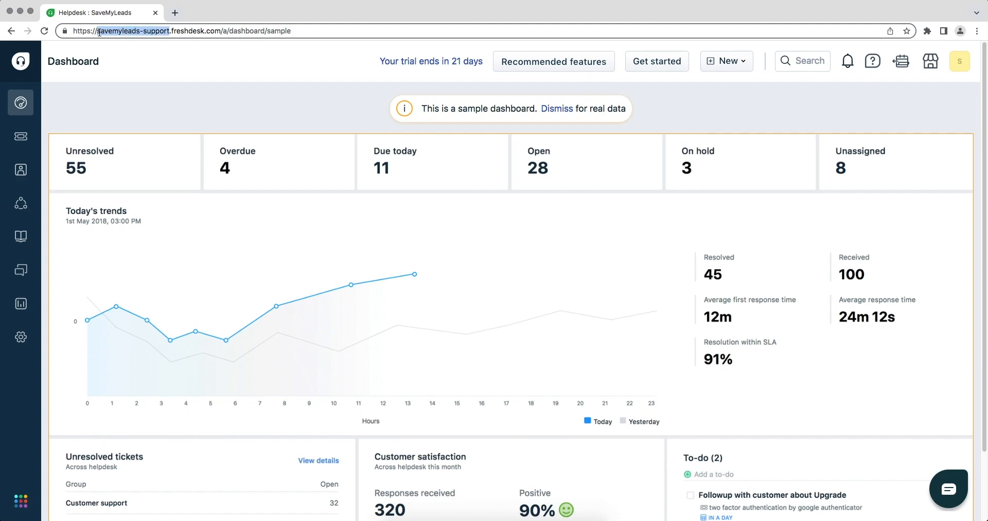
{"action": "right_click", "coordinate": [102, 32]}
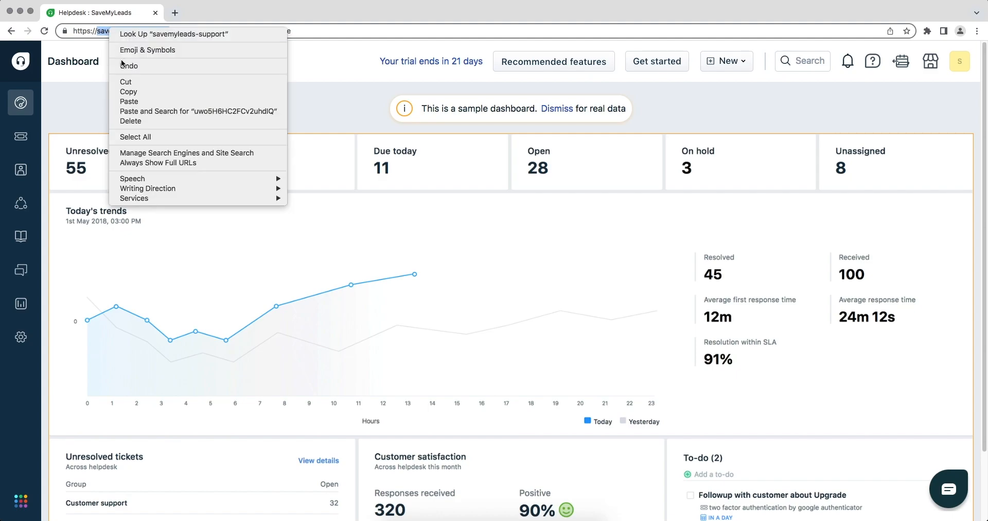
{"action": "left_click", "coordinate": [130, 92]}
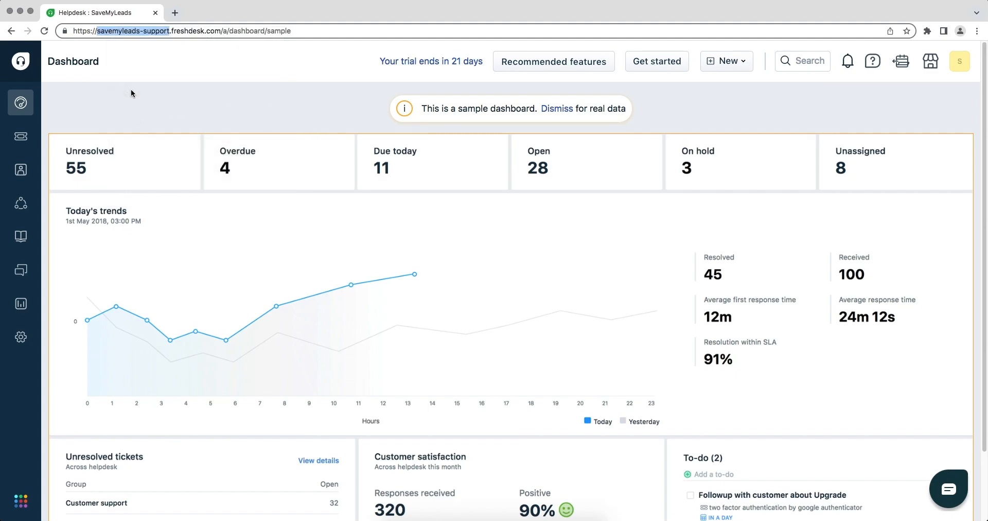
{"action": "key", "text": "super+grave"}
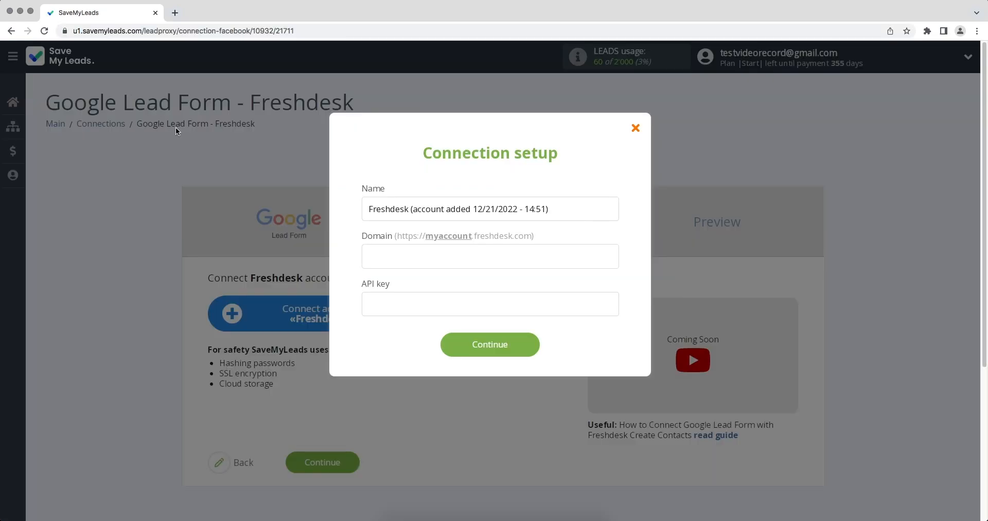
{"action": "right_click", "coordinate": [395, 259]}
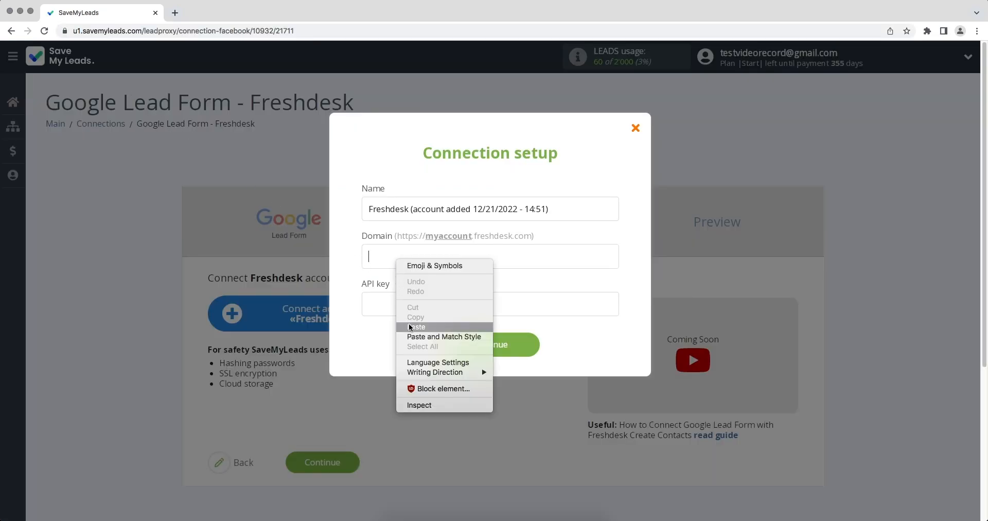
{"action": "left_click", "coordinate": [408, 324]}
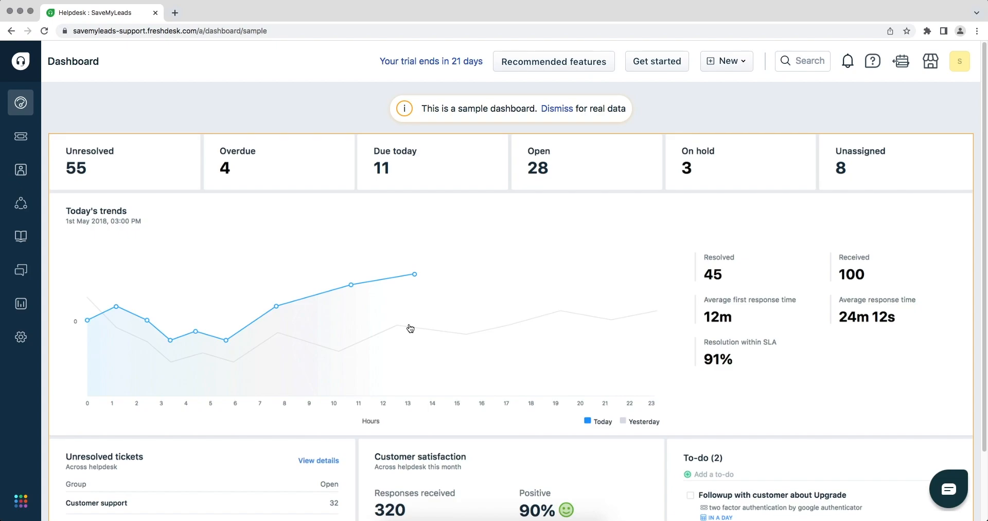
Switch to Freshdesk, open the profile settings and copy the account's API key
{"action": "left_click", "coordinate": [961, 62]}
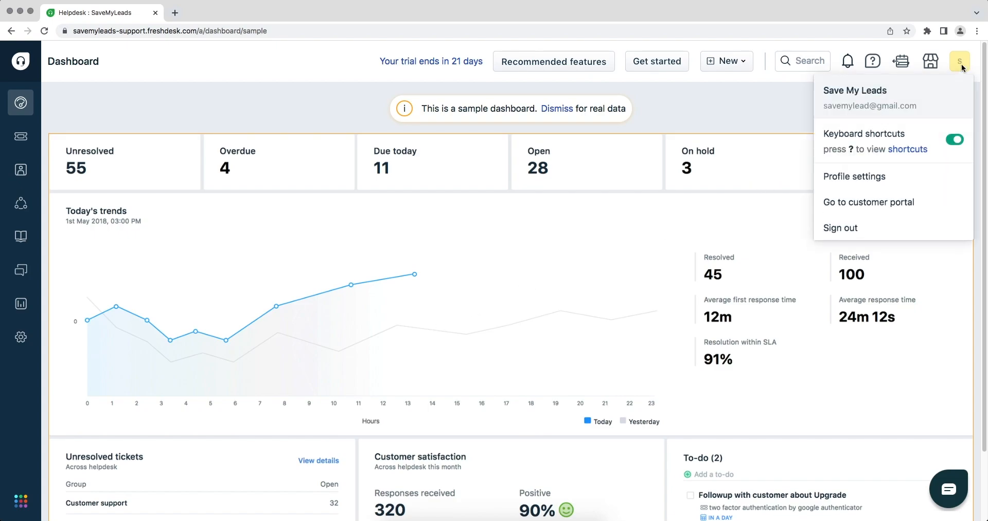
{"action": "left_click", "coordinate": [870, 175]}
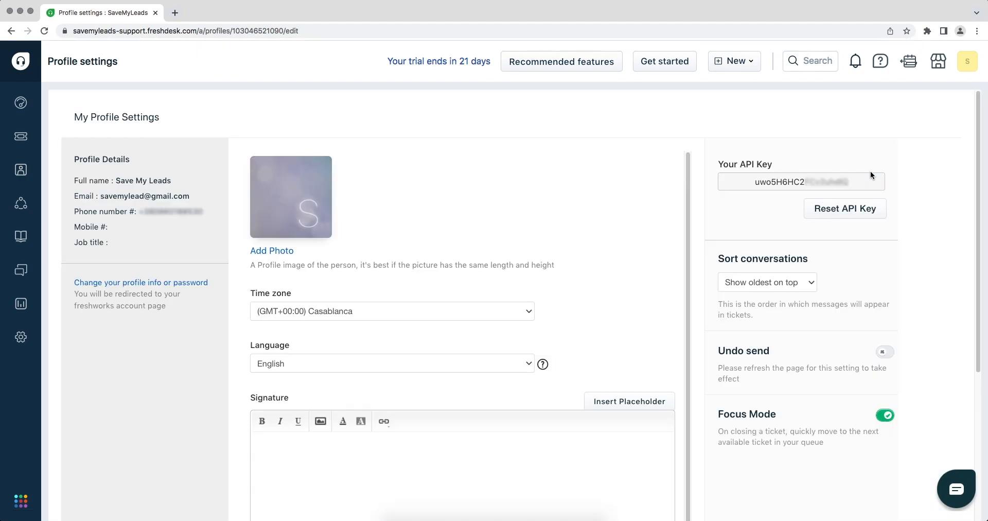
{"action": "left_click_drag", "start_coordinate": [855, 181], "coordinate": [755, 182]}
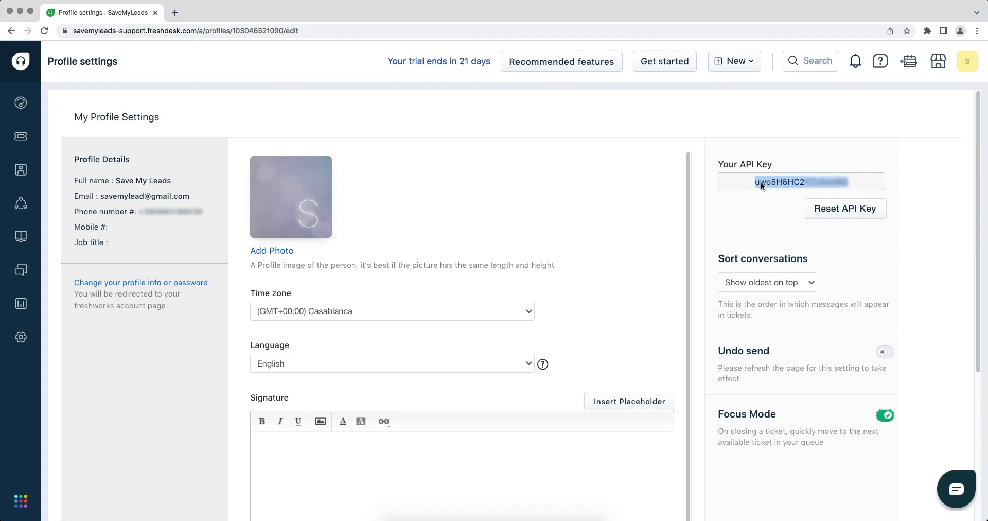
{"action": "right_click", "coordinate": [760, 183]}
{"action": "left_click", "coordinate": [779, 207]}
Switch back to SaveMyLeads, paste the copied key into the API key field and save the Freshdesk account connection
{"action": "key", "text": "super+Tab"}
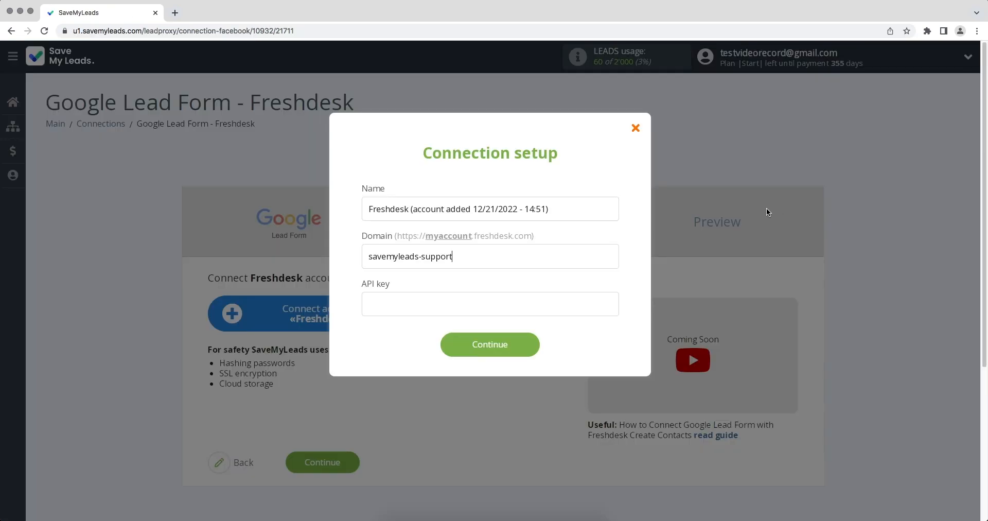
{"action": "left_click", "coordinate": [513, 293]}
{"action": "right_click", "coordinate": [513, 294]}
{"action": "left_click", "coordinate": [528, 355]}
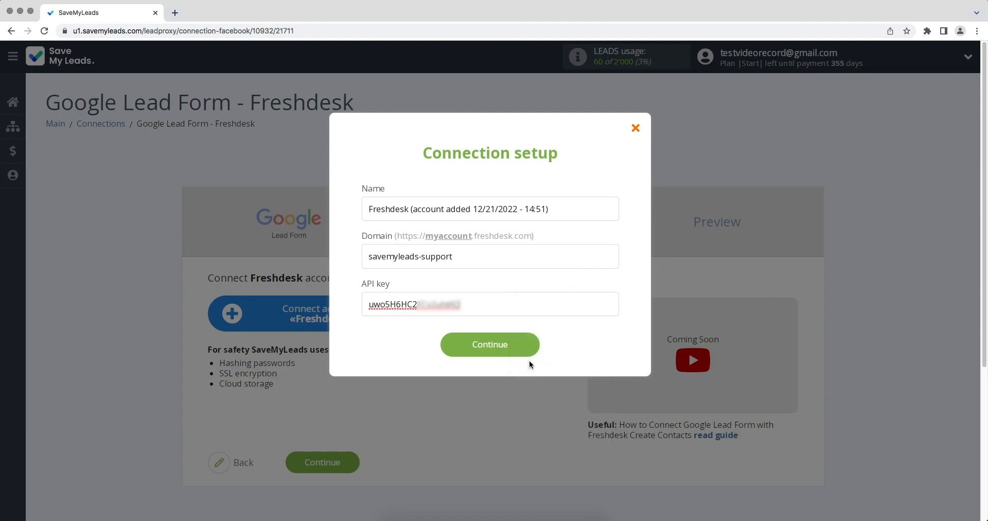
{"action": "left_click", "coordinate": [517, 350]}
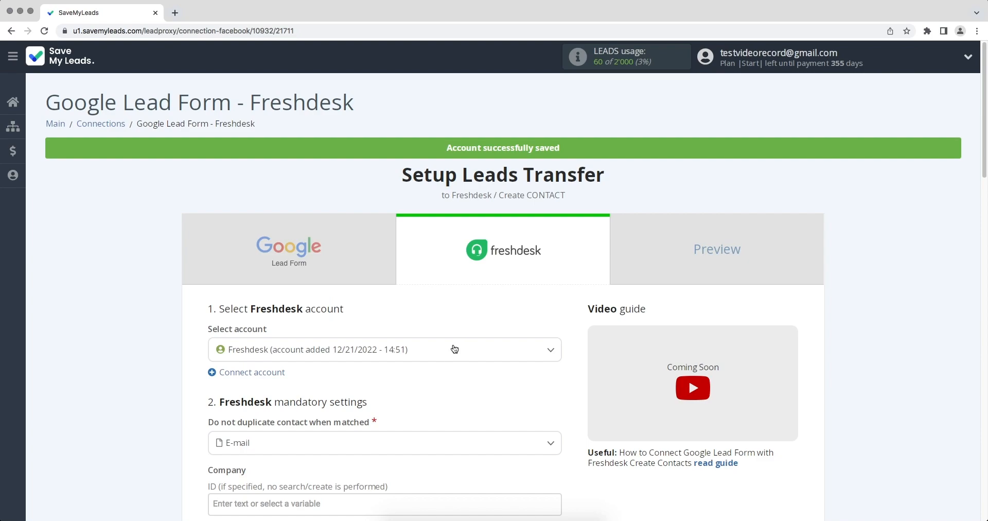
Select the newly connected Freshdesk account and look through the variables available for the Mobile phone field
{"action": "left_click", "coordinate": [463, 345]}
{"action": "left_click", "coordinate": [407, 398]}
{"action": "scroll", "coordinate": [407, 401], "scroll_direction": "down", "scroll_amount": 9}
{"action": "scroll", "coordinate": [406, 401], "scroll_direction": "down", "scroll_amount": 5}
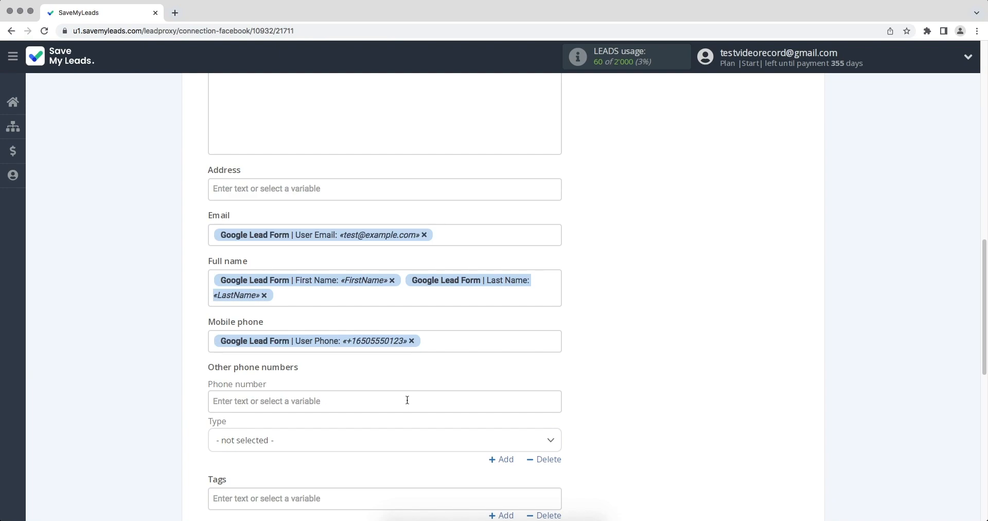
{"action": "left_click", "coordinate": [442, 348]}
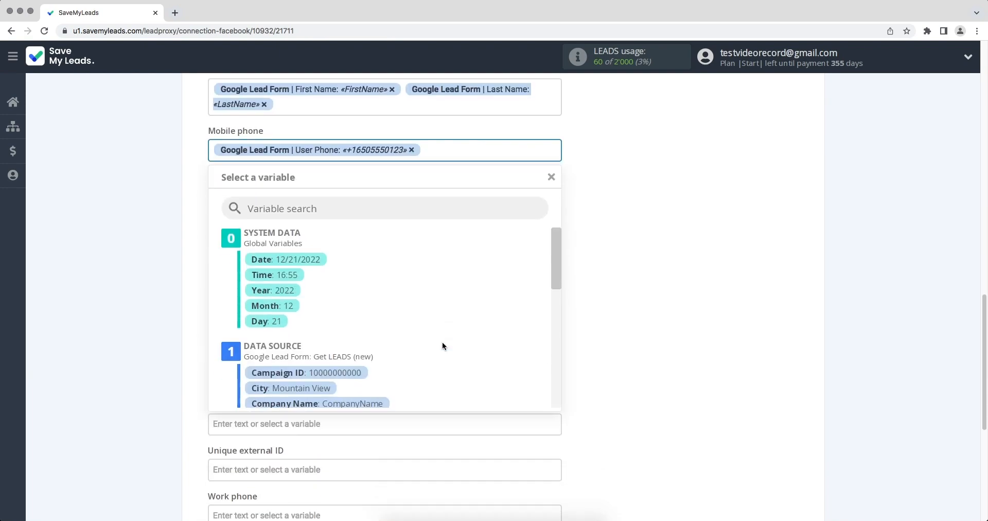
{"action": "left_click_drag", "start_coordinate": [549, 229], "coordinate": [557, 283]}
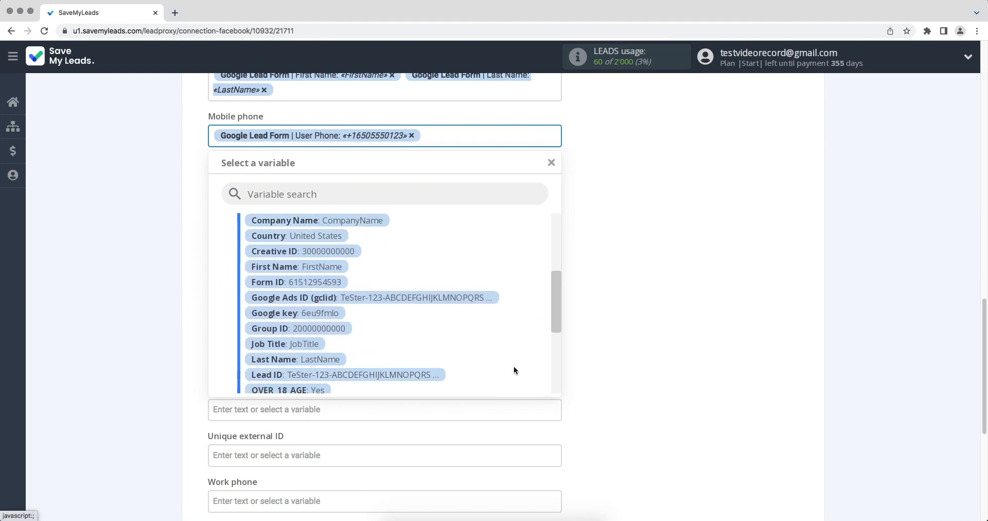
{"action": "left_click", "coordinate": [585, 363]}
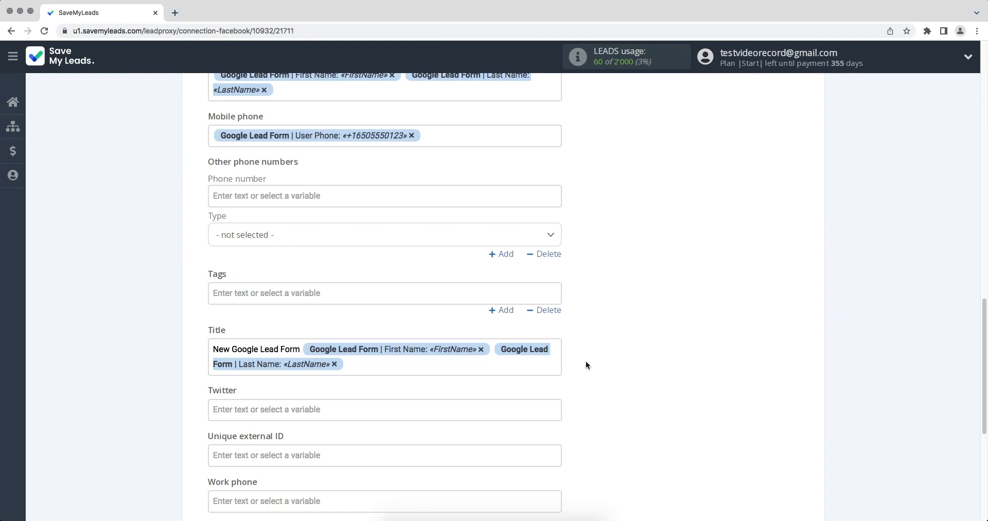
Accept the contact field mapping, proceed to the preview and send test data to Freshdesk
{"action": "scroll", "coordinate": [586, 365], "scroll_direction": "down", "scroll_amount": 3}
{"action": "left_click", "coordinate": [340, 383]}
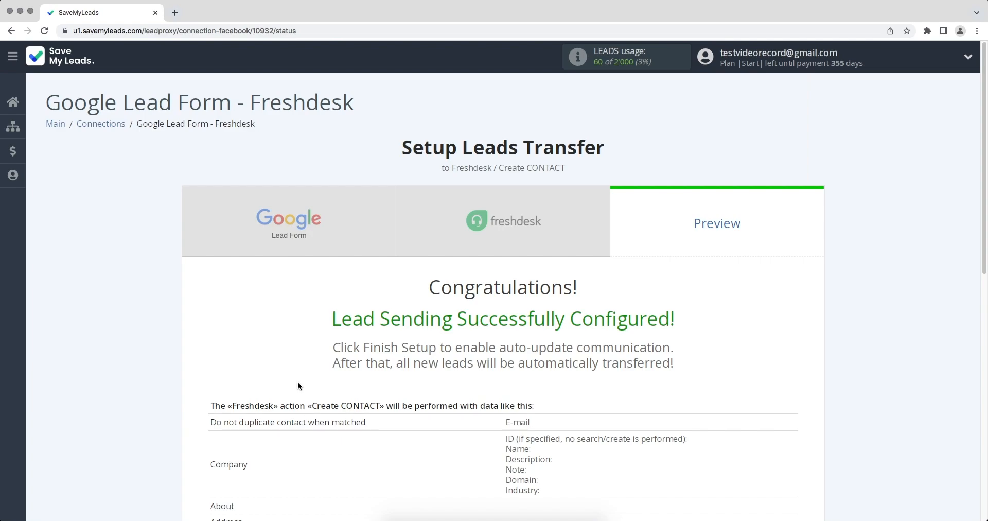
{"action": "scroll", "coordinate": [298, 385], "scroll_direction": "down", "scroll_amount": 5}
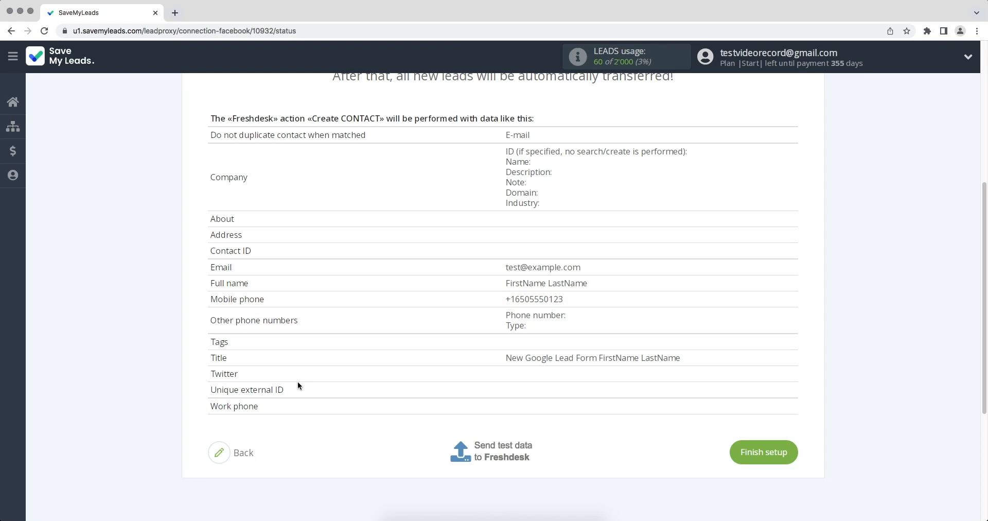
{"action": "left_click", "coordinate": [461, 451]}
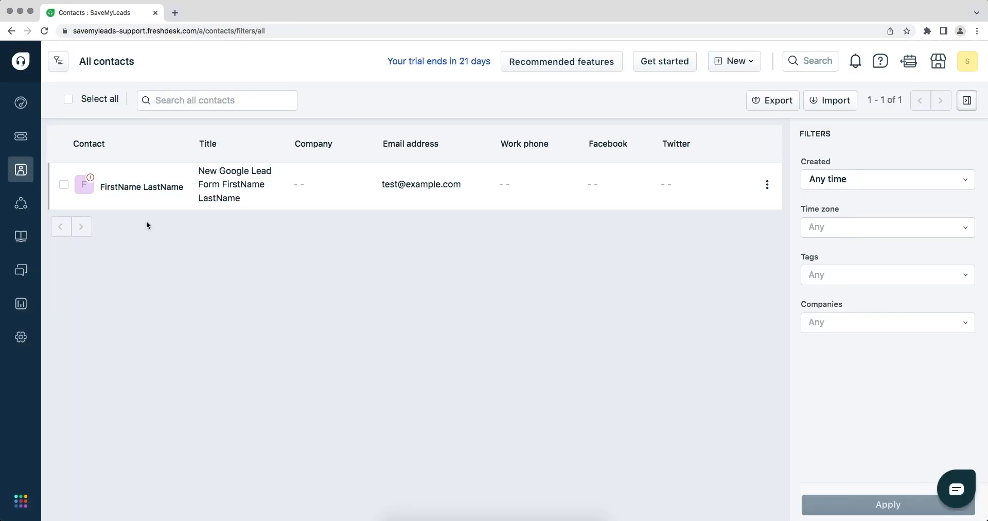
Check the test contact in Freshdesk, then switch back to SaveMyLeads and finish the connection setup
{"action": "left_click", "coordinate": [92, 186]}
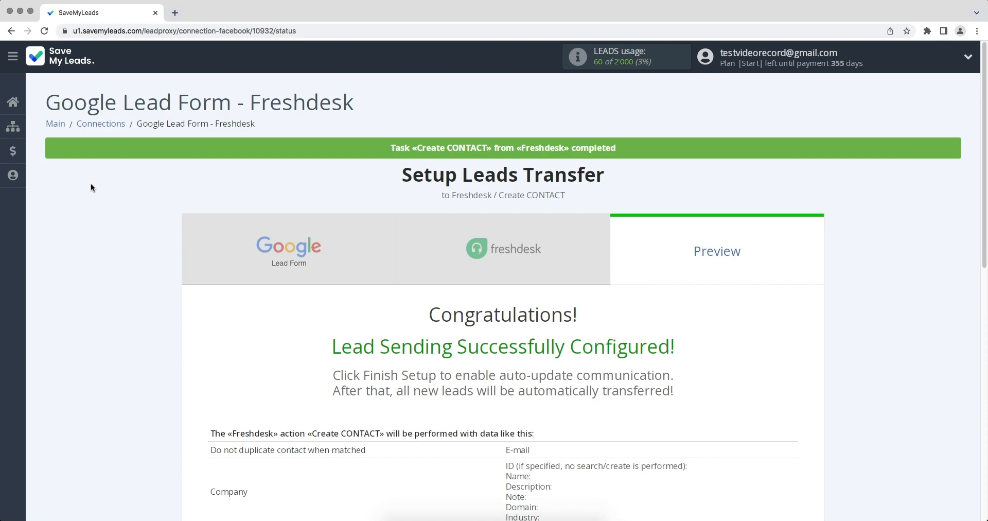
{"action": "scroll", "coordinate": [91, 185], "scroll_direction": "down", "scroll_amount": 6}
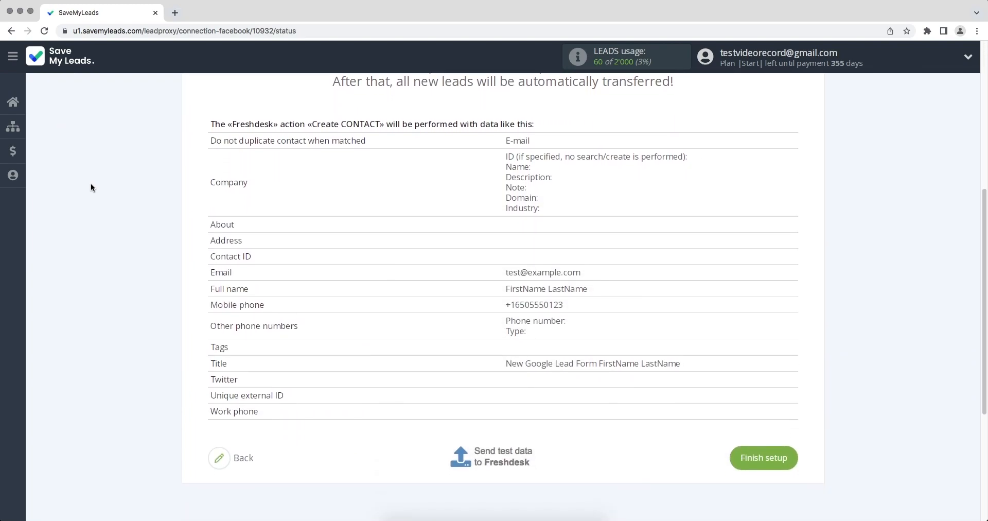
{"action": "left_click", "coordinate": [763, 454]}
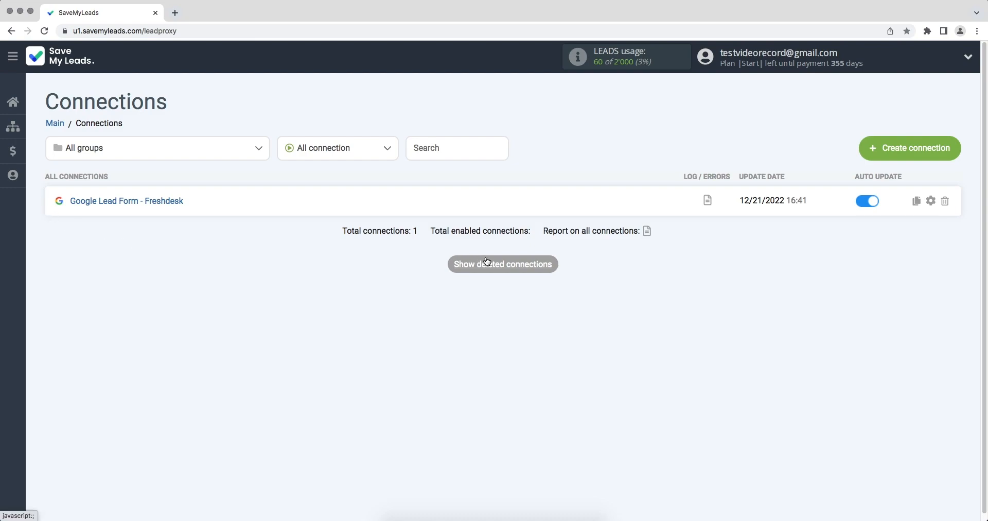
Rename the connection as Google Lead Form - Freshdesk 12/21/2022 in its settings, leaving it without a group
{"action": "left_click", "coordinate": [932, 203]}
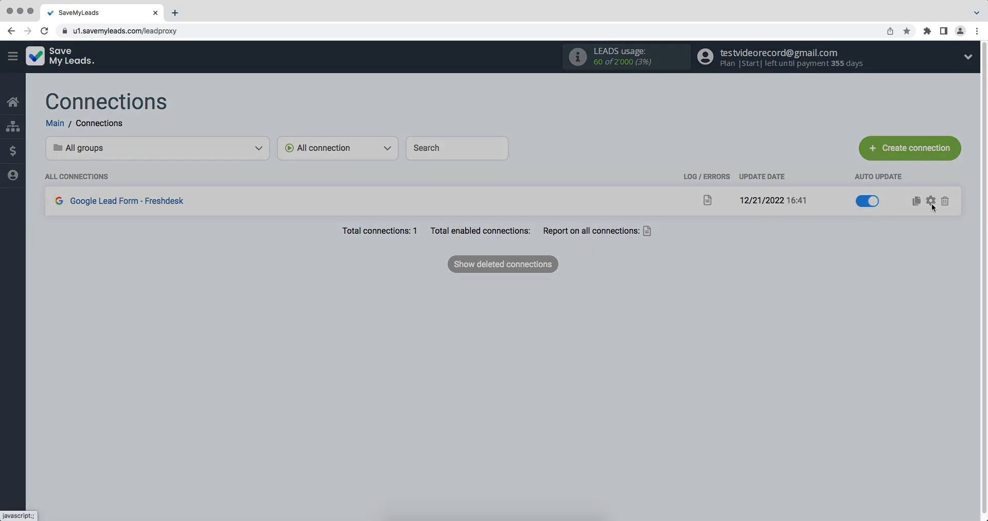
{"action": "left_click", "coordinate": [578, 227]}
{"action": "type", "text": "12/21/2022"}
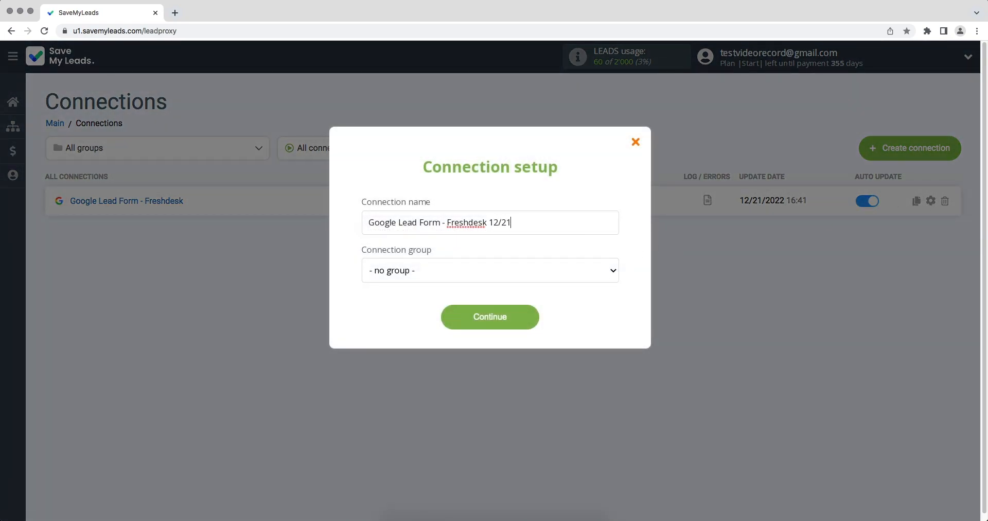
{"action": "left_click", "coordinate": [530, 315]}
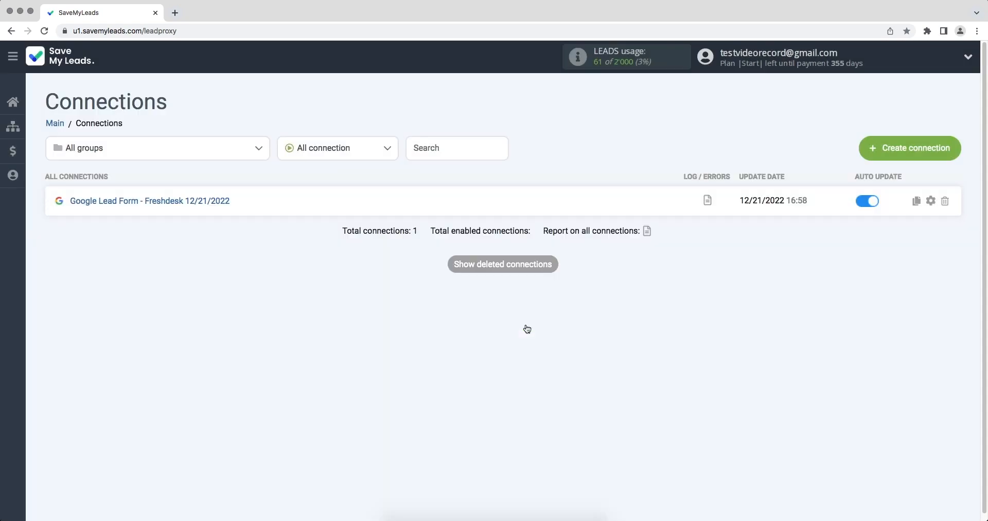